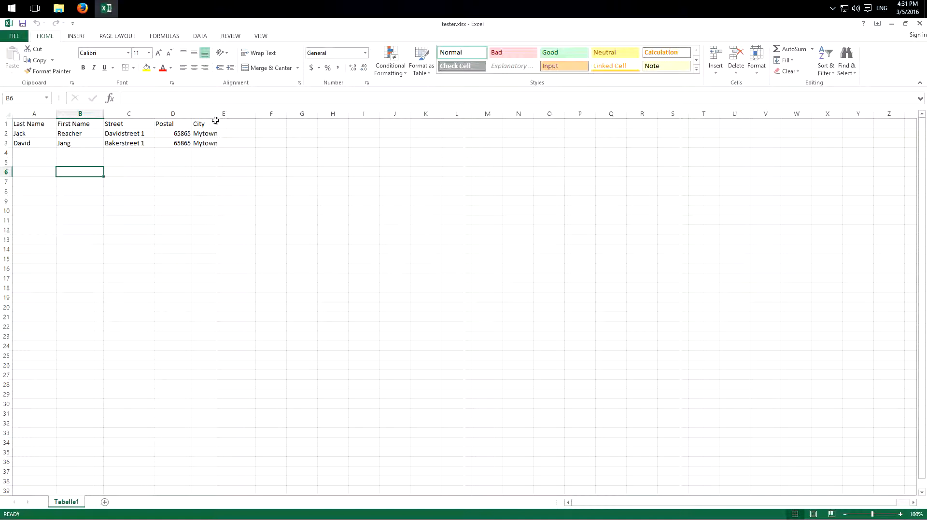
Check the recipient rows in tester.xlsx, close the workbook, and open tester.docx from the desktop in Word.
{"action": "left_click_drag", "start_coordinate": [29, 131], "coordinate": [200, 143]}
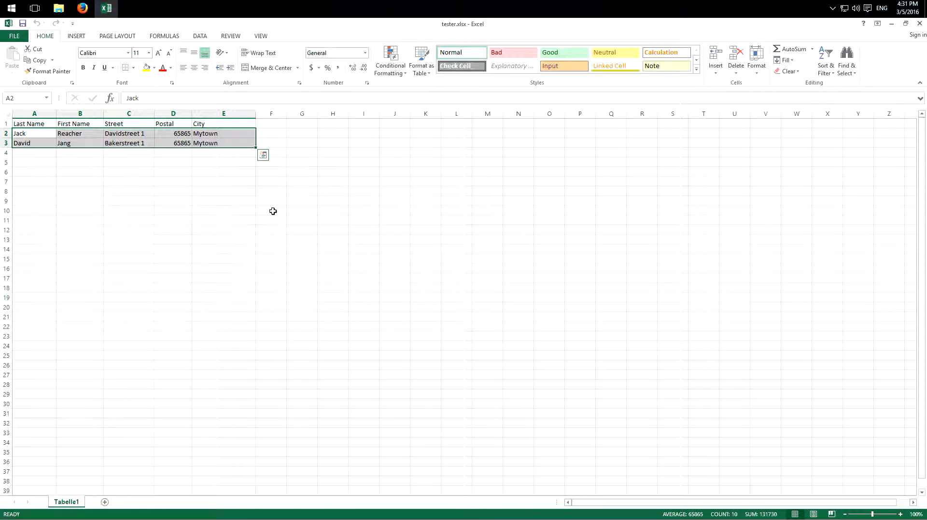
{"action": "left_click", "coordinate": [259, 216]}
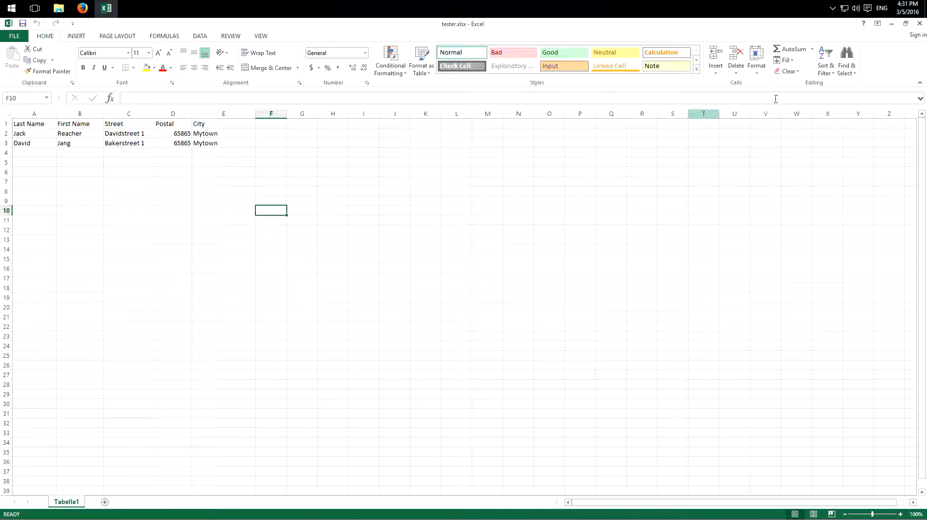
{"action": "left_click", "coordinate": [917, 25]}
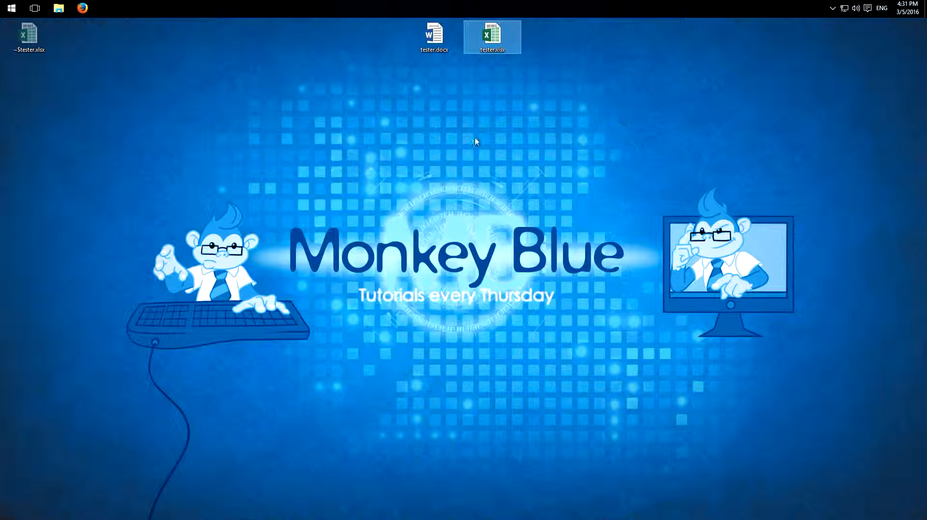
{"action": "left_click", "coordinate": [433, 42]}
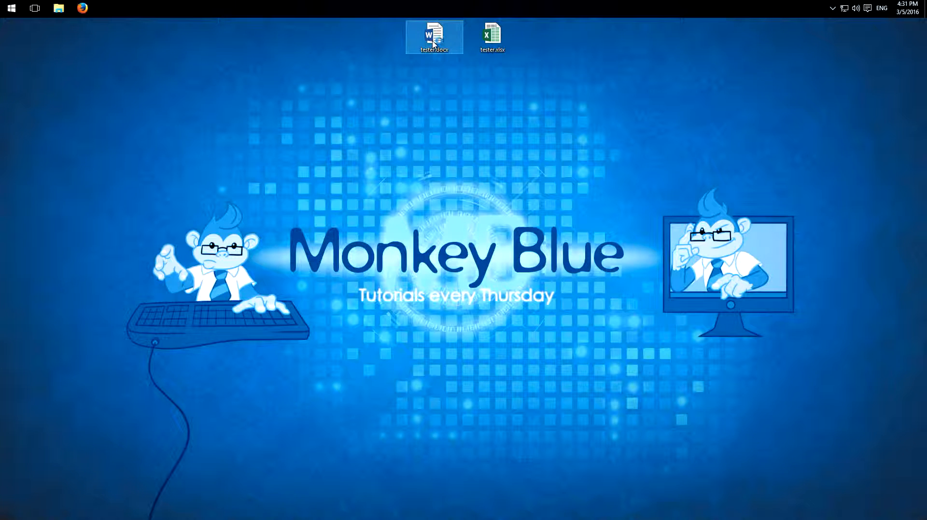
{"action": "double_click", "coordinate": [433, 43]}
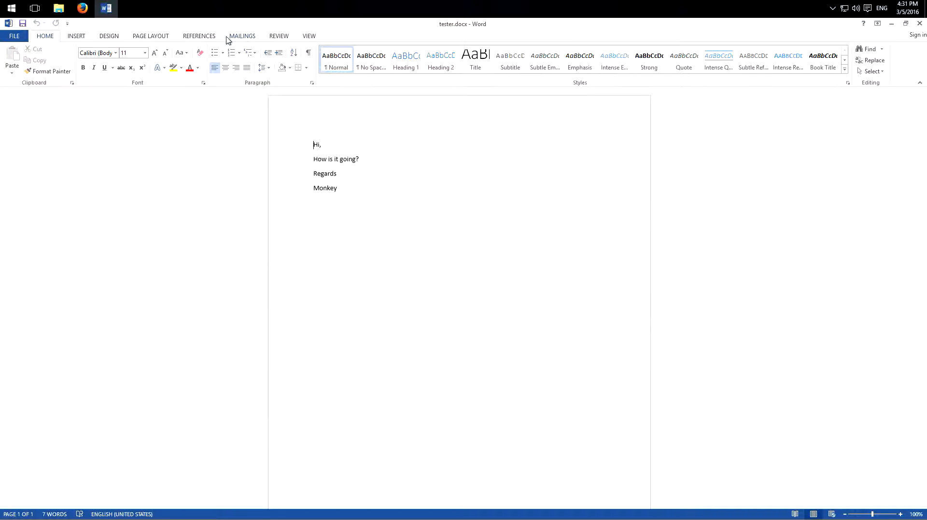
Use the existing list tester.xlsx from the Desktop as mail merge recipients, choosing table Tabelle1$ with column headers in the first row.
{"action": "left_click", "coordinate": [243, 37]}
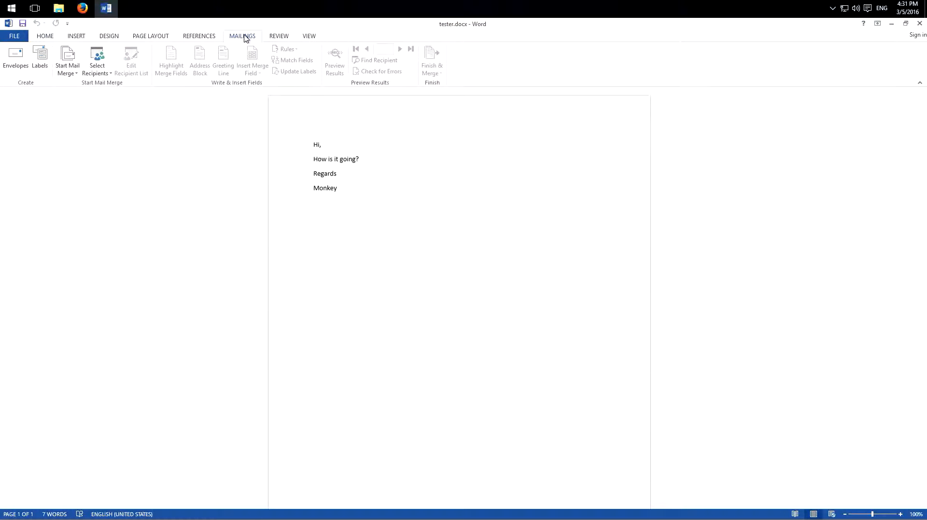
{"action": "left_click", "coordinate": [103, 71]}
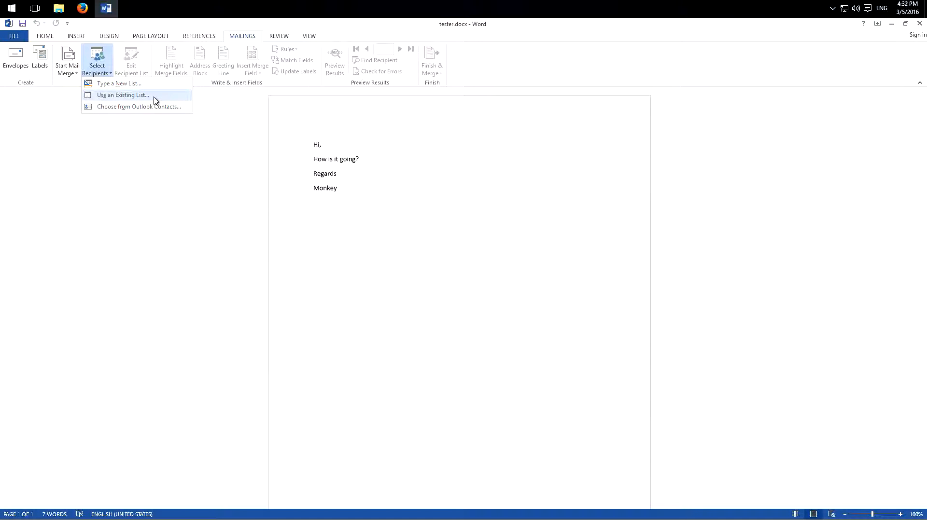
{"action": "left_click", "coordinate": [156, 100]}
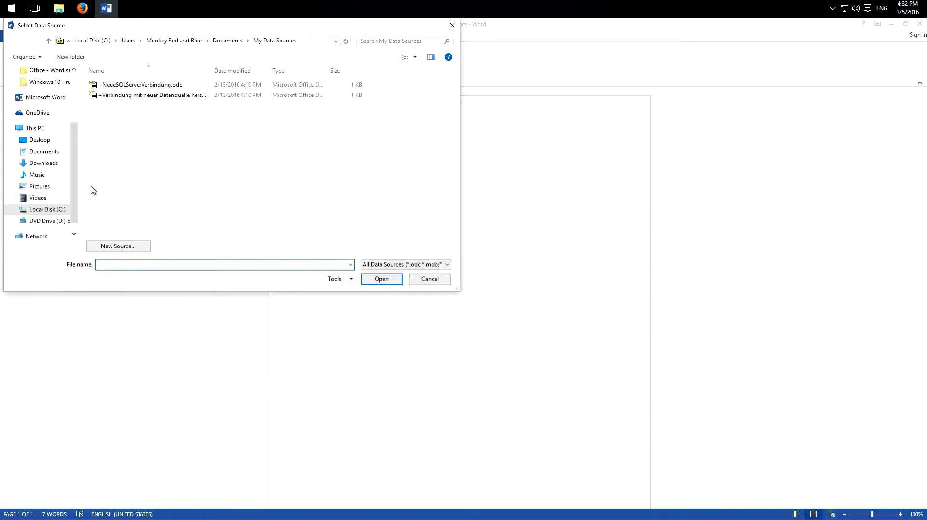
{"action": "left_click", "coordinate": [49, 141]}
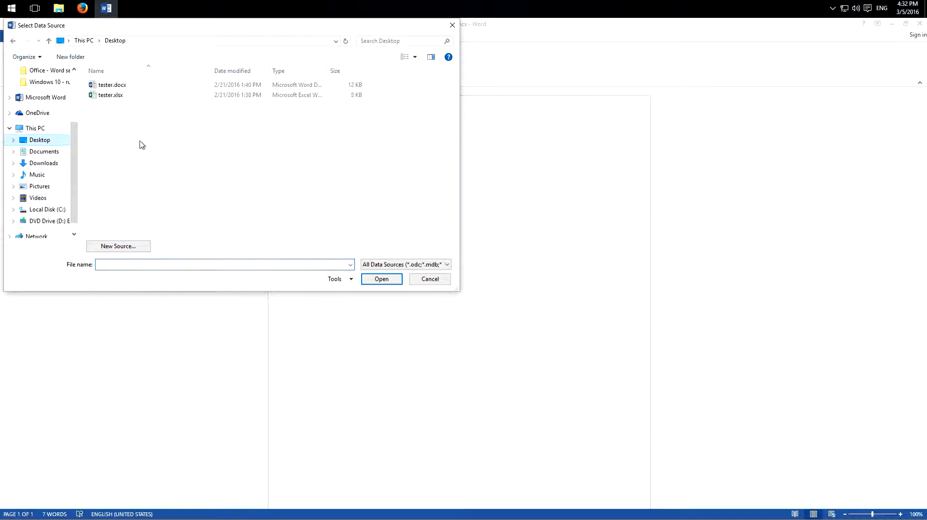
{"action": "left_click", "coordinate": [135, 98]}
{"action": "left_click", "coordinate": [379, 281]}
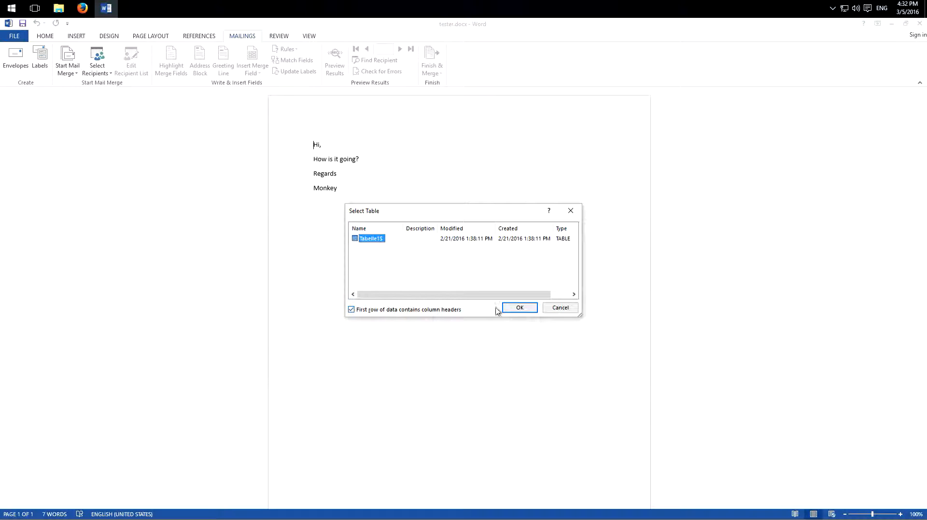
{"action": "left_click", "coordinate": [513, 308]}
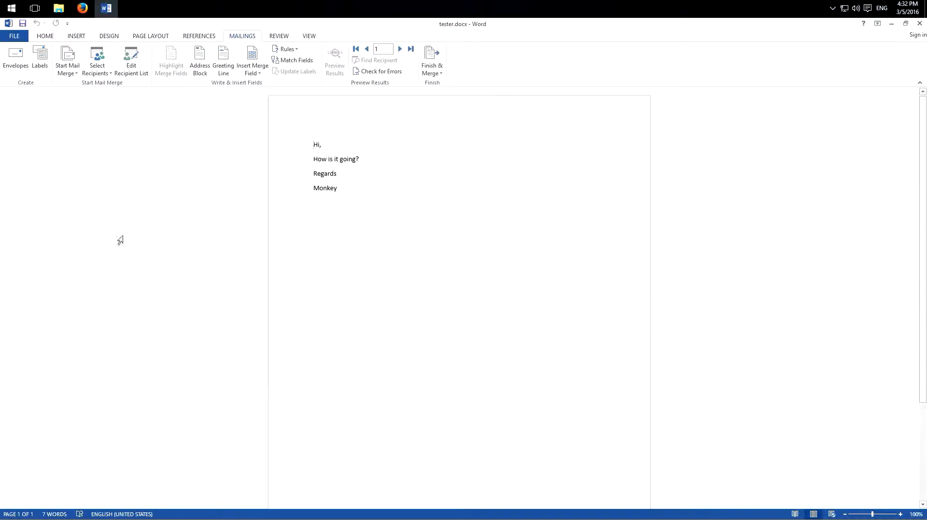
Match the mail merge Address 1 field to the Street column of the recipient list.
{"action": "left_click", "coordinate": [304, 61]}
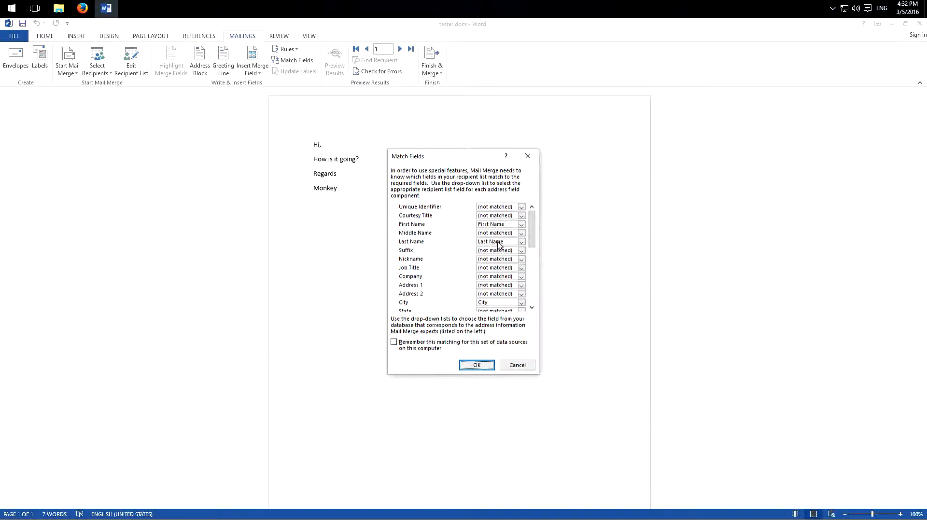
{"action": "scroll", "coordinate": [535, 233], "scroll_direction": "down", "scroll_amount": 1}
{"action": "scroll", "coordinate": [535, 233], "scroll_direction": "down", "scroll_amount": 1}
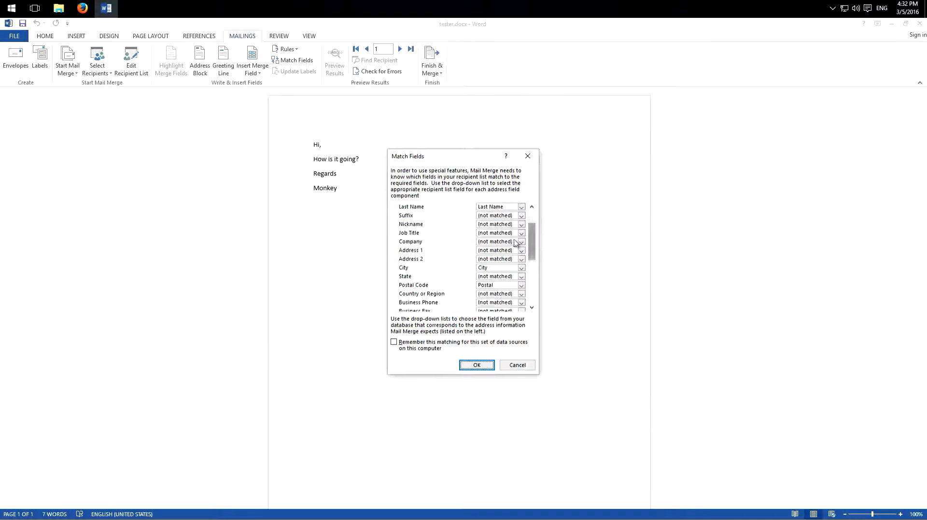
{"action": "left_click", "coordinate": [493, 253]}
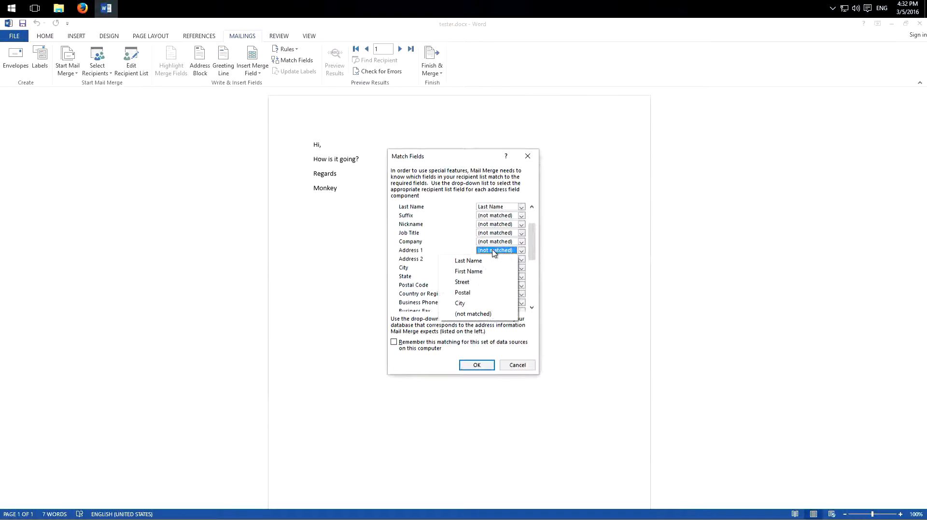
{"action": "left_click", "coordinate": [454, 283]}
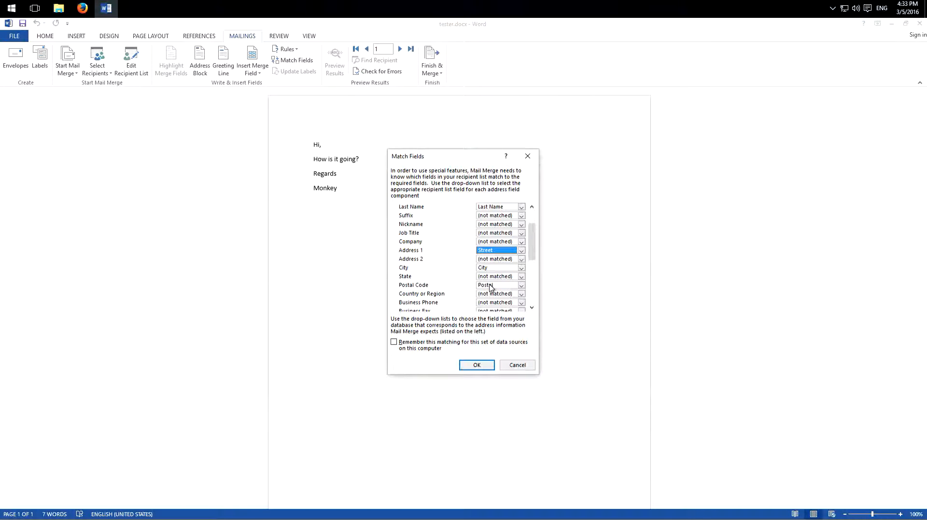
{"action": "mouse_move", "coordinate": [531, 242]}
{"action": "left_mouse_down"}
{"action": "mouse_move", "coordinate": [530, 293]}
{"action": "mouse_move", "coordinate": [533, 230]}
{"action": "left_mouse_up"}
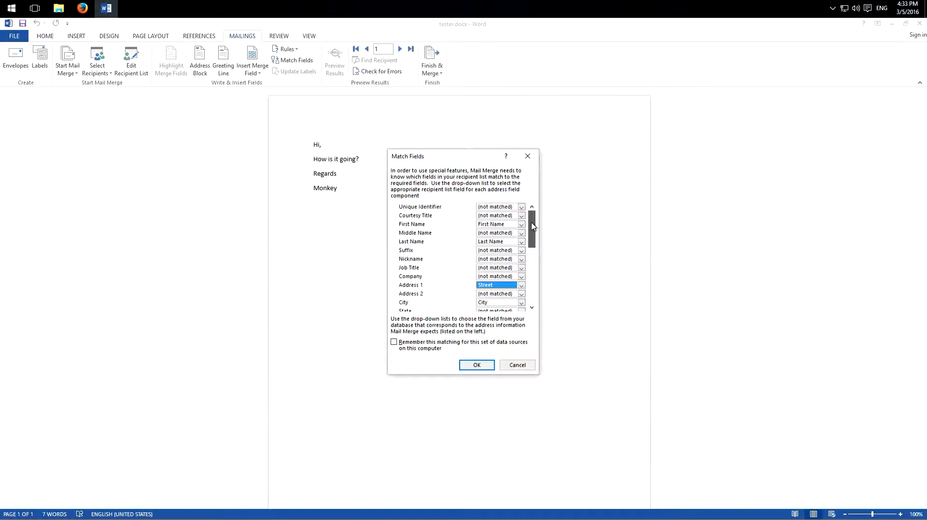
{"action": "left_click", "coordinate": [477, 365]}
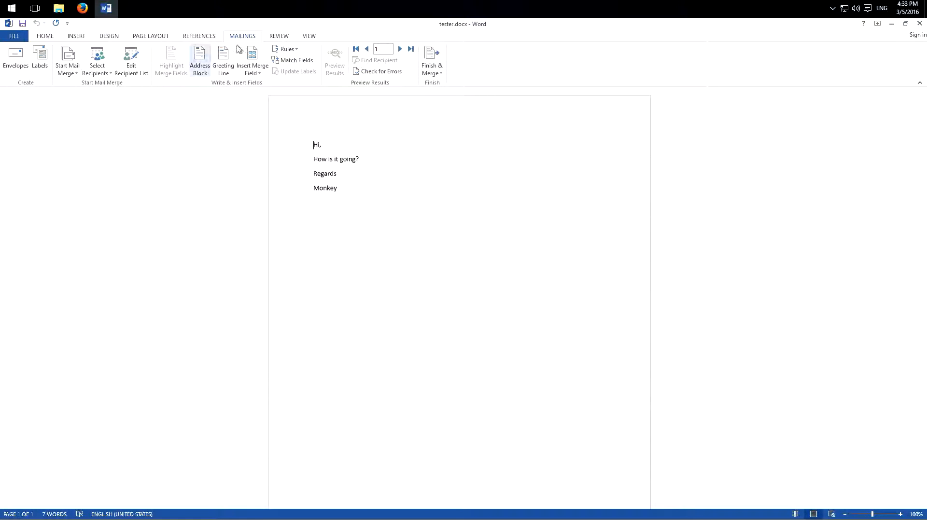
Insert an address block with first name, last name and postal address before "Hi", and put it on its own line.
{"action": "left_click", "coordinate": [200, 59]}
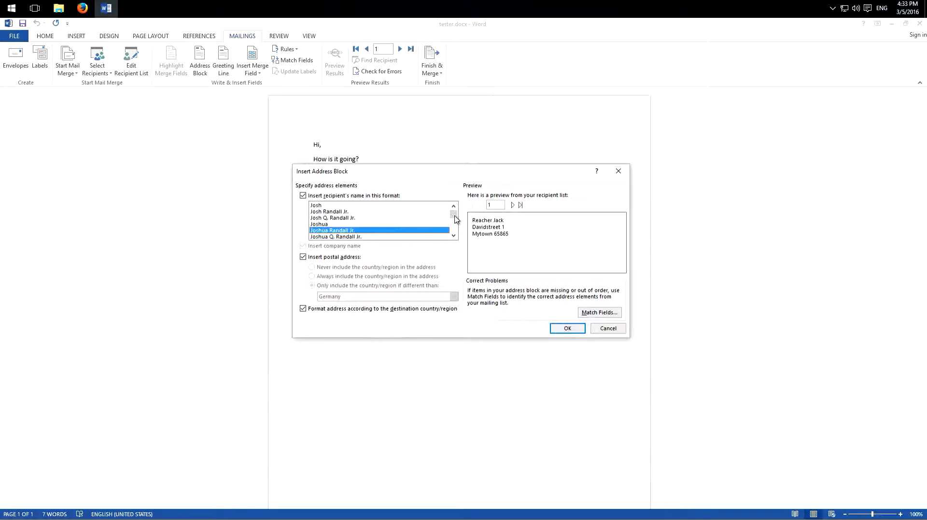
{"action": "left_click", "coordinate": [331, 213]}
{"action": "left_click", "coordinate": [333, 230]}
{"action": "left_click", "coordinate": [493, 206]}
{"action": "left_click", "coordinate": [513, 206]}
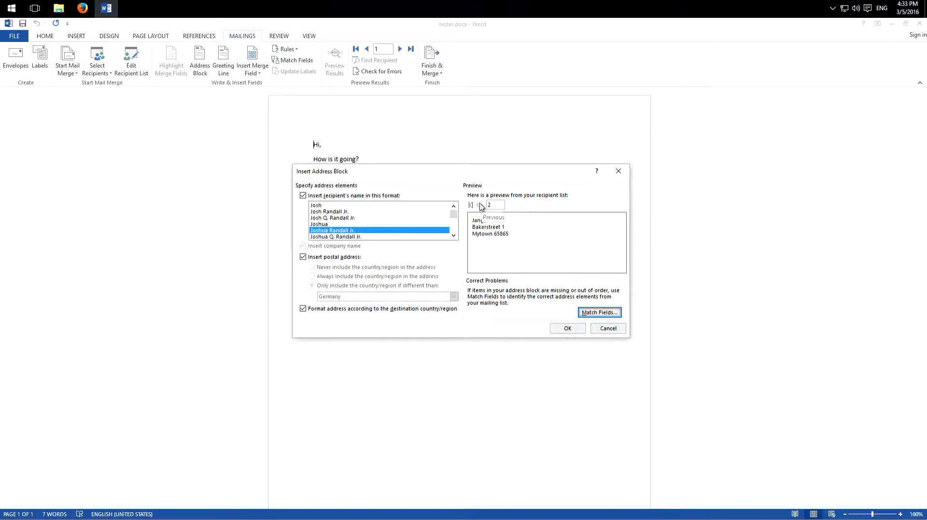
{"action": "left_click", "coordinate": [567, 328]}
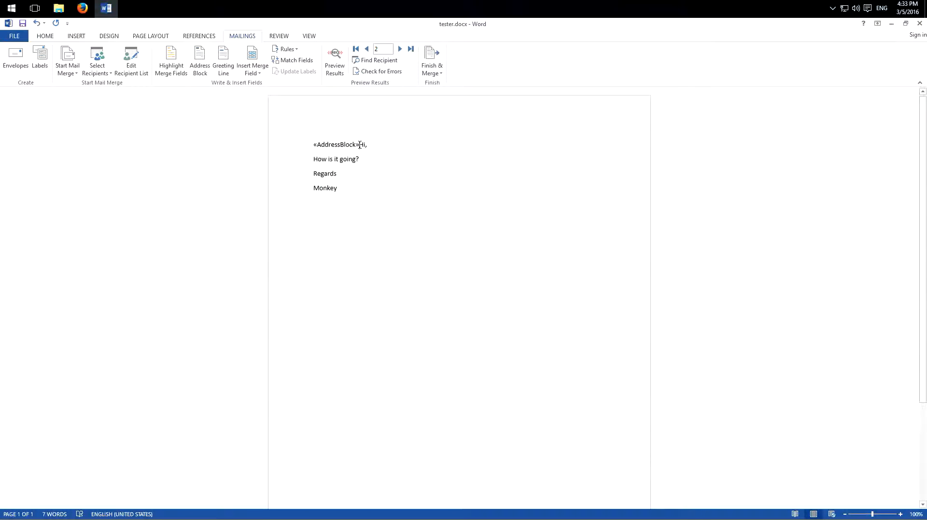
{"action": "key", "text": "Return"}
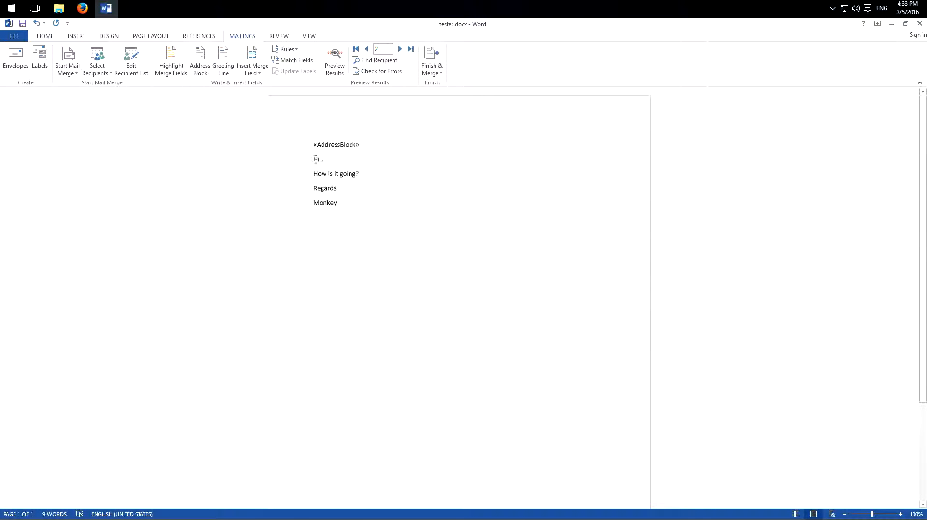
Insert a greeting line after "Hi" with the salutation set to (none) and no closing punctuation.
{"action": "left_click", "coordinate": [218, 71]}
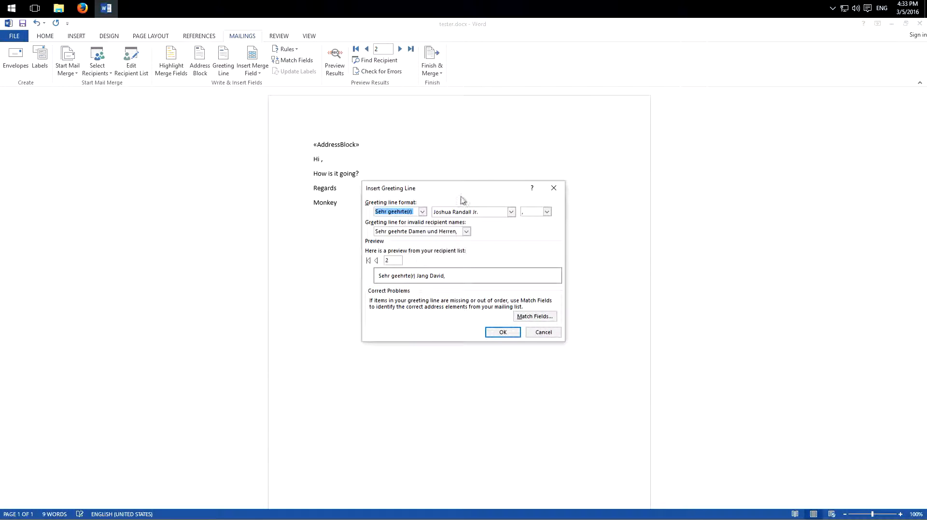
{"action": "left_click_drag", "start_coordinate": [480, 194], "coordinate": [478, 192]}
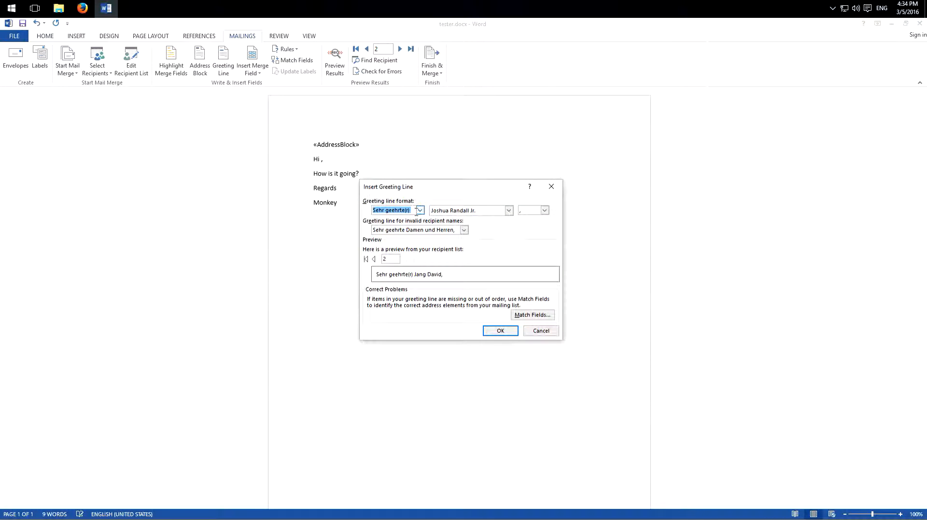
{"action": "left_click", "coordinate": [419, 212]}
{"action": "left_click", "coordinate": [391, 225]}
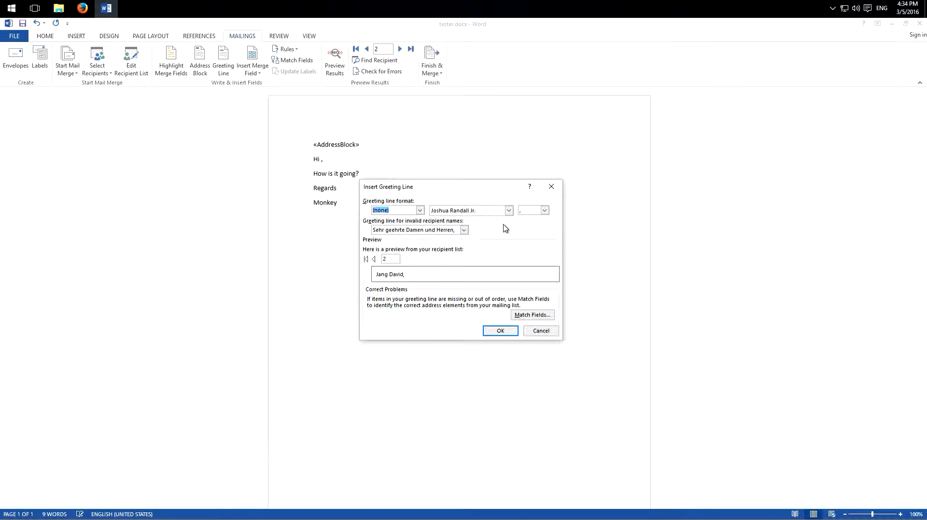
{"action": "left_click", "coordinate": [524, 210]}
{"action": "key", "text": "BackSpace"}
{"action": "left_click", "coordinate": [374, 260]}
{"action": "left_click", "coordinate": [409, 260]}
{"action": "left_click", "coordinate": [500, 331]}
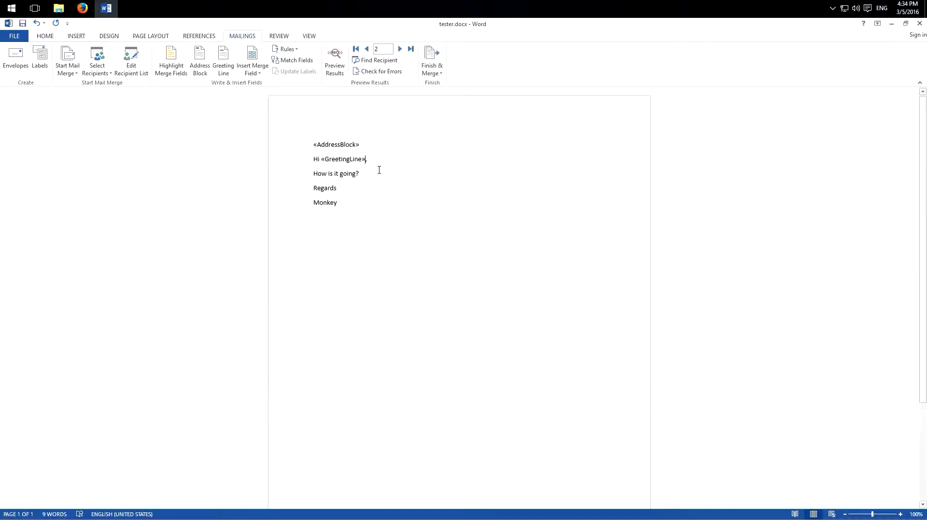
Preview the merge results and add a blank line between the address block and the greeting.
{"action": "left_click", "coordinate": [255, 71]}
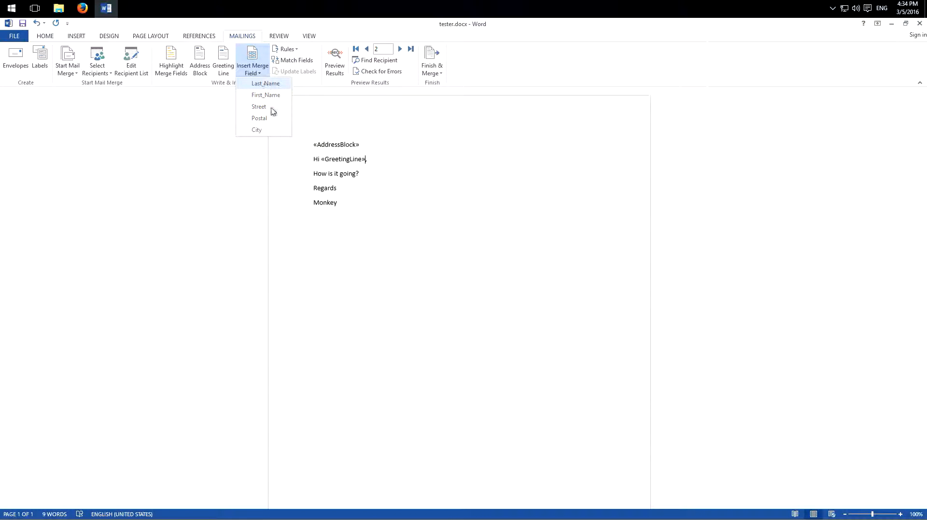
{"action": "left_click", "coordinate": [373, 178]}
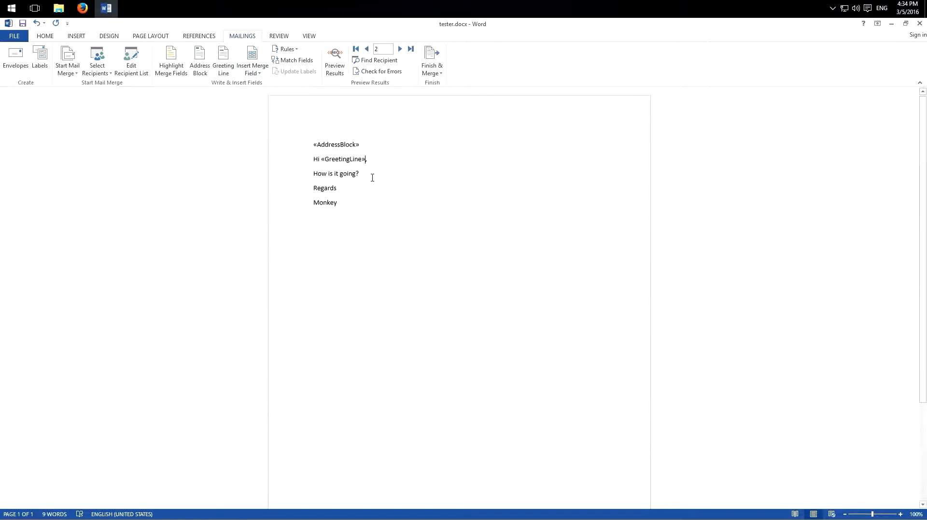
{"action": "left_click", "coordinate": [333, 68]}
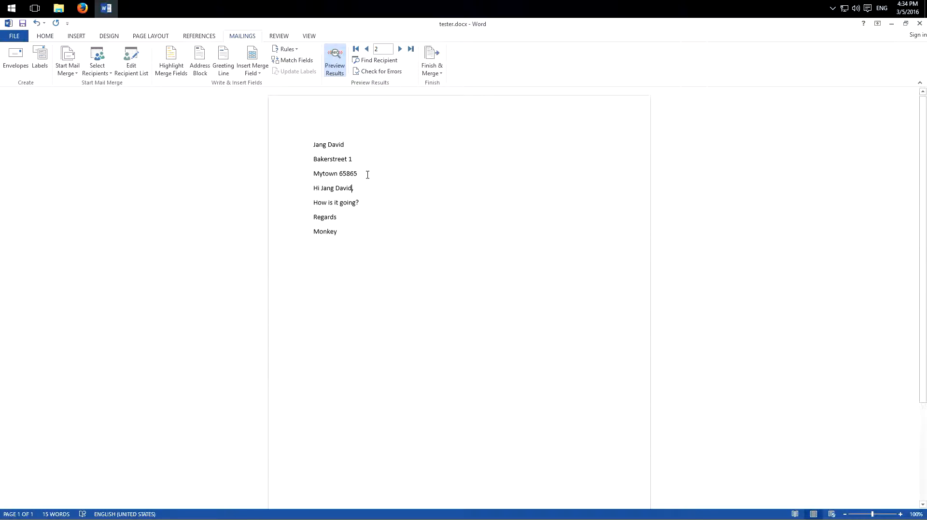
{"action": "key", "text": "Return"}
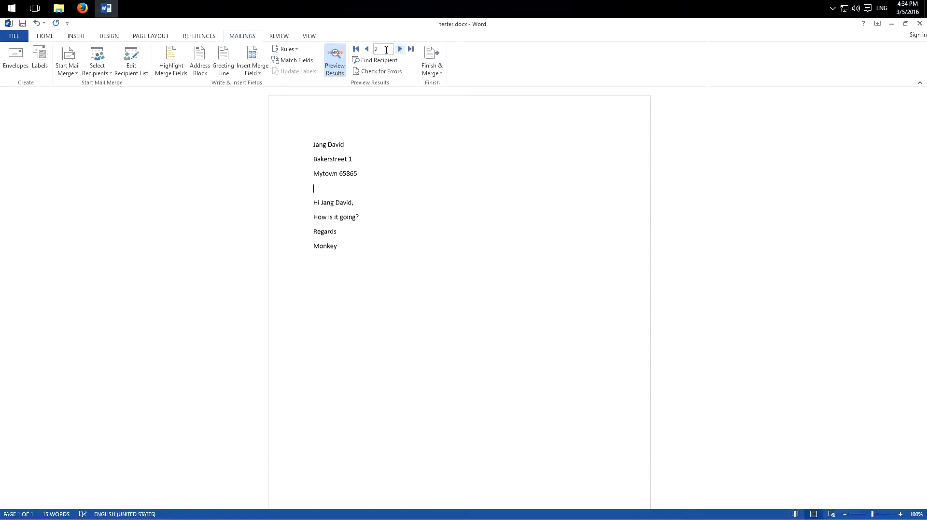
Go through the previewed letters for both recipients and switch back to the merge field view.
{"action": "left_click", "coordinate": [367, 48]}
{"action": "left_click", "coordinate": [399, 49]}
{"action": "left_click", "coordinate": [335, 63]}
{"action": "left_click", "coordinate": [338, 65]}
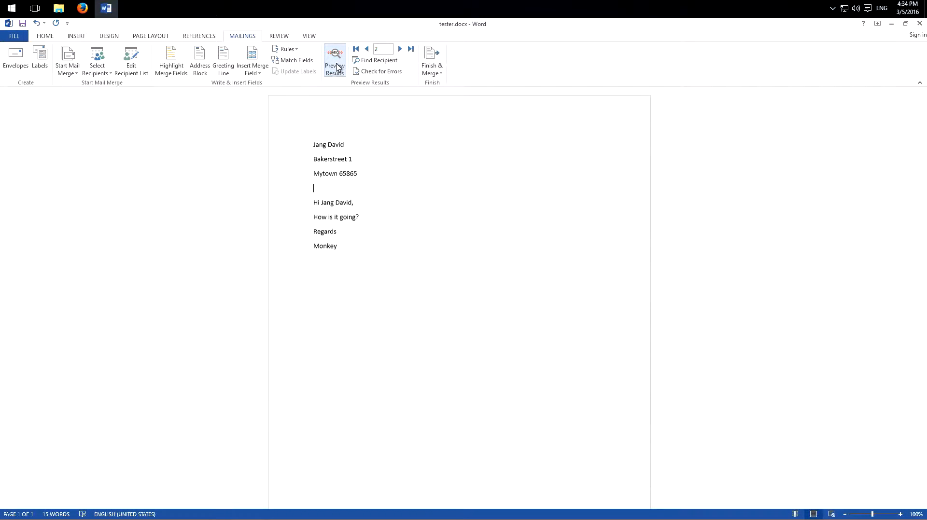
{"action": "left_click", "coordinate": [336, 67]}
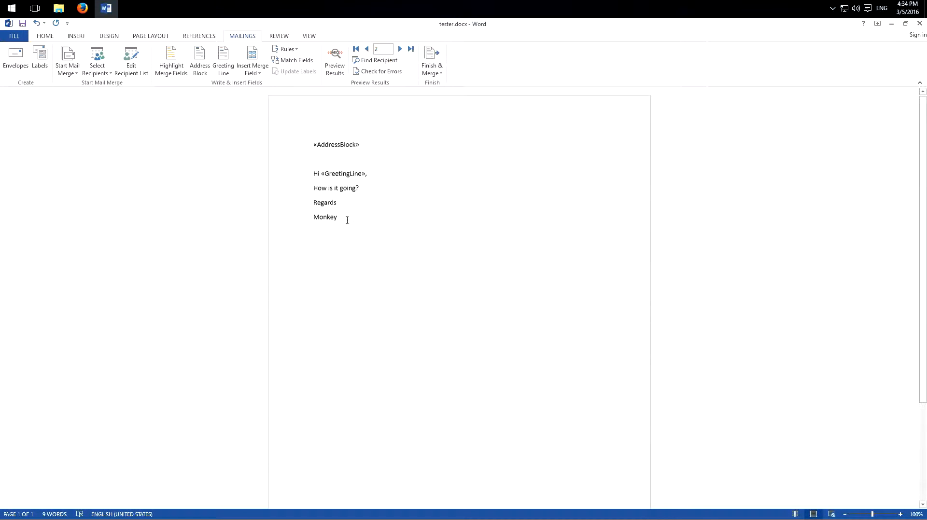
Finish the merge by creating individual editable documents for all records.
{"action": "left_click", "coordinate": [433, 69]}
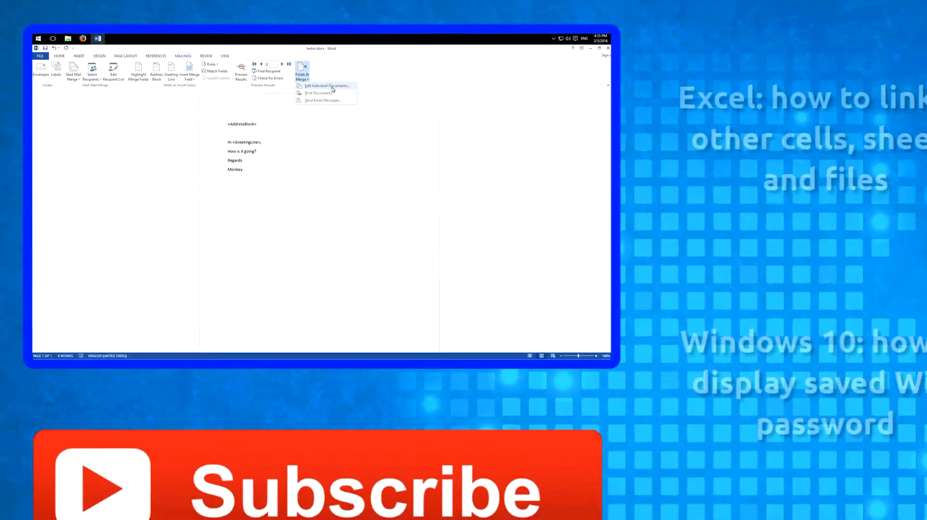
{"action": "left_click", "coordinate": [441, 83]}
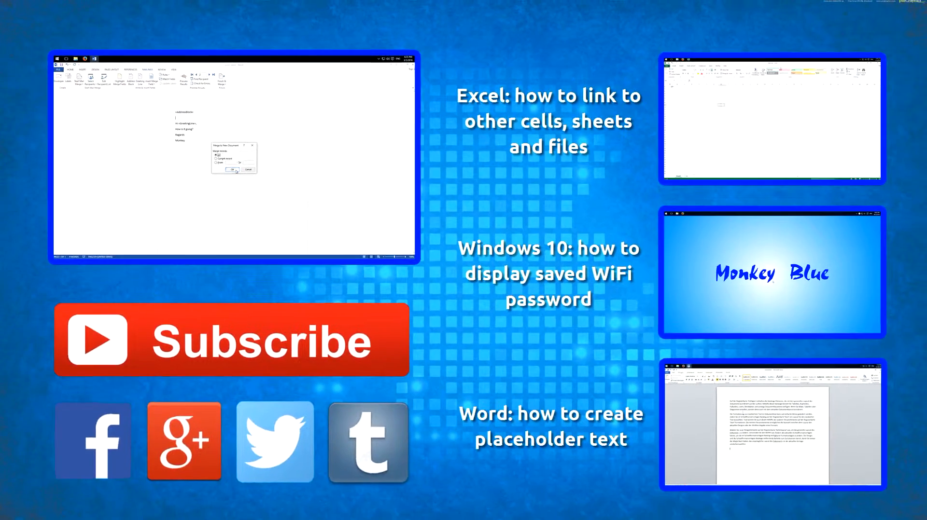
{"action": "left_click", "coordinate": [251, 179]}
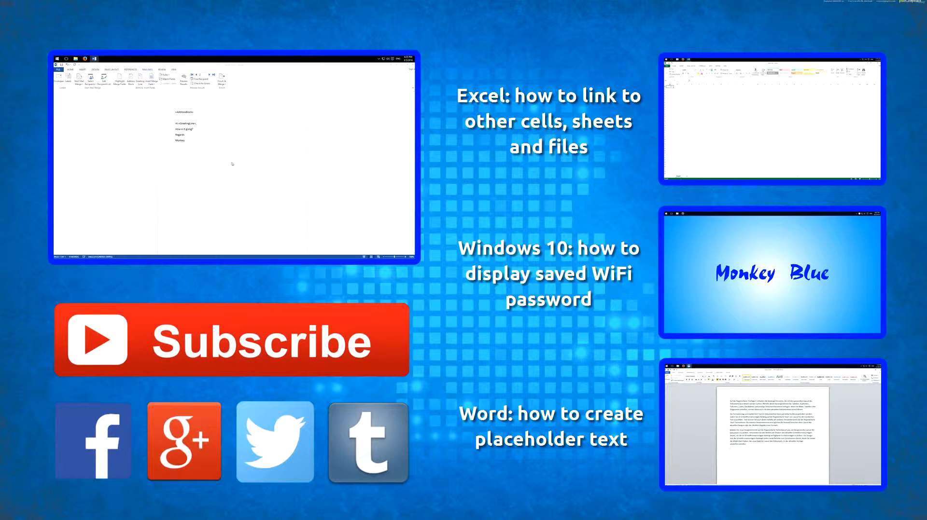